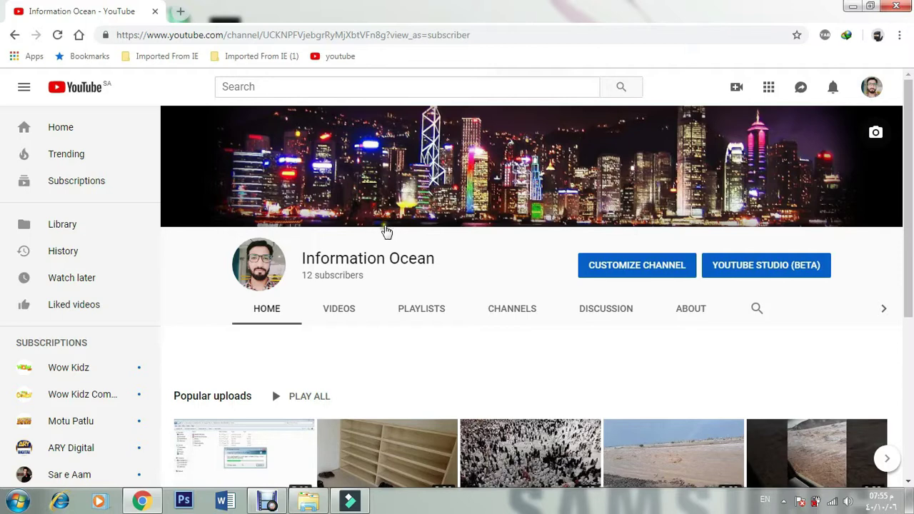
Switch to Filmora9 and start a new project with the 16:9 (Widescreen) aspect ratio.
{"action": "mouse_move", "coordinate": [417, 460]}
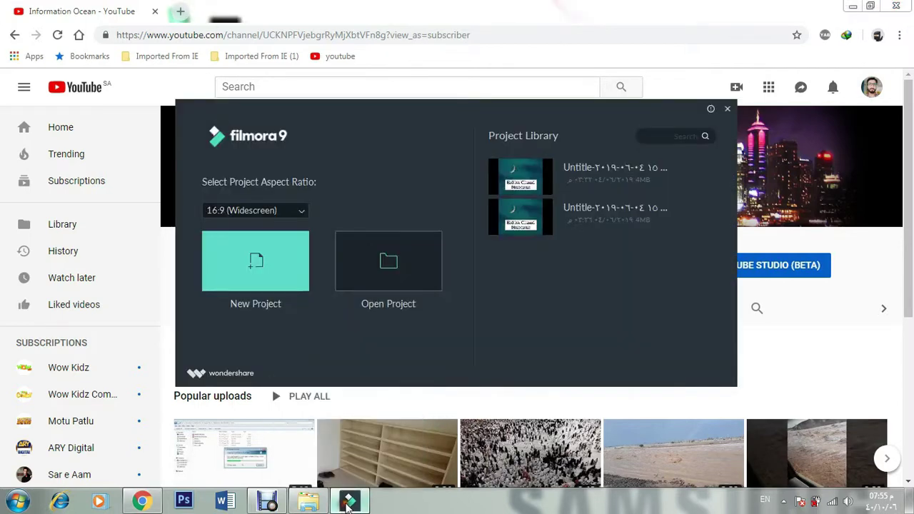
{"action": "left_click", "coordinate": [249, 267]}
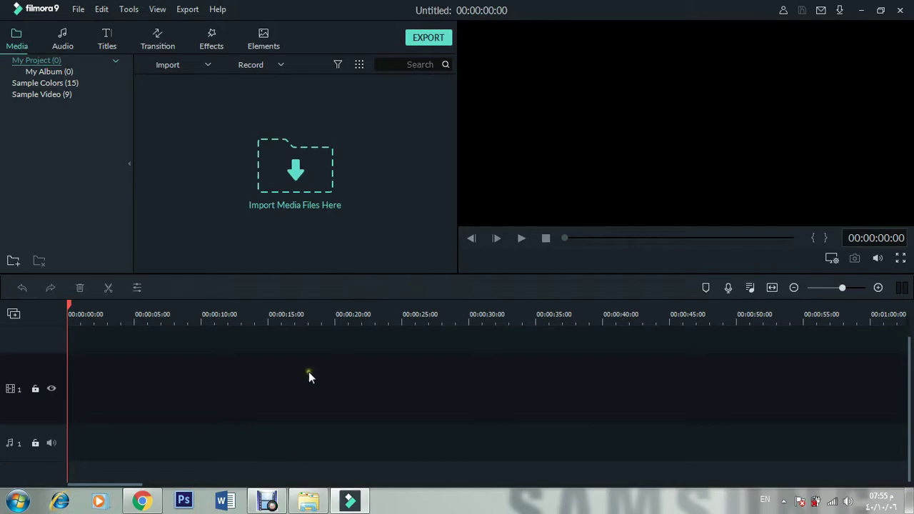
Import both videos from the youtube folder into the project media, accepting proxy files and suppressing that message in future.
{"action": "left_click", "coordinate": [309, 500]}
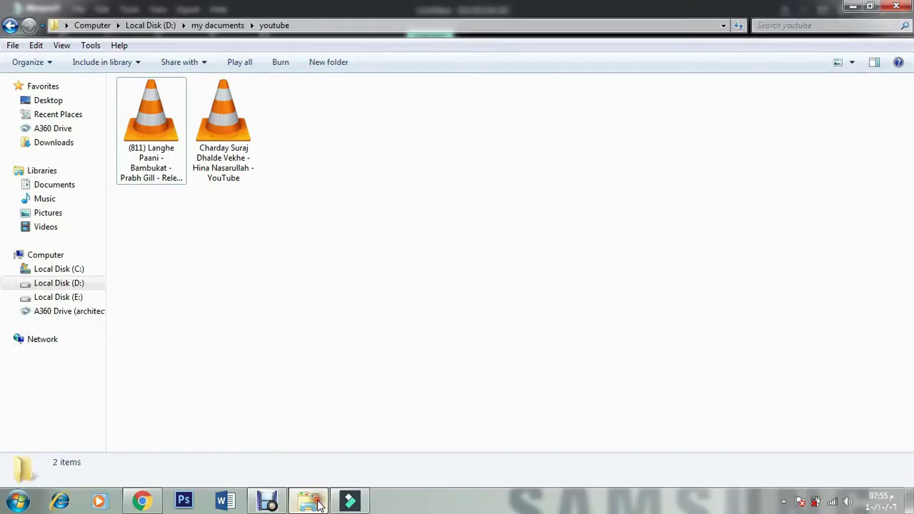
{"action": "left_click_drag", "start_coordinate": [290, 130], "coordinate": [150, 165]}
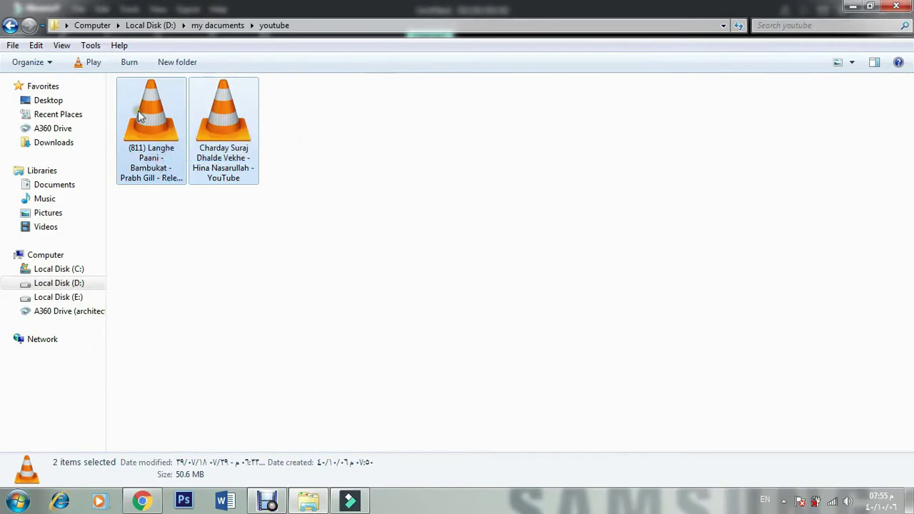
{"action": "left_click_drag", "start_coordinate": [141, 118], "coordinate": [368, 217]}
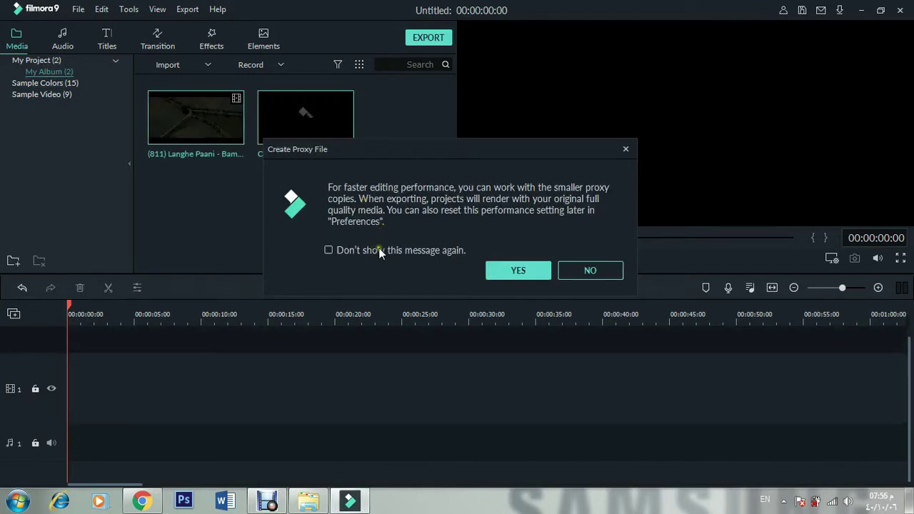
{"action": "left_click", "coordinate": [379, 250]}
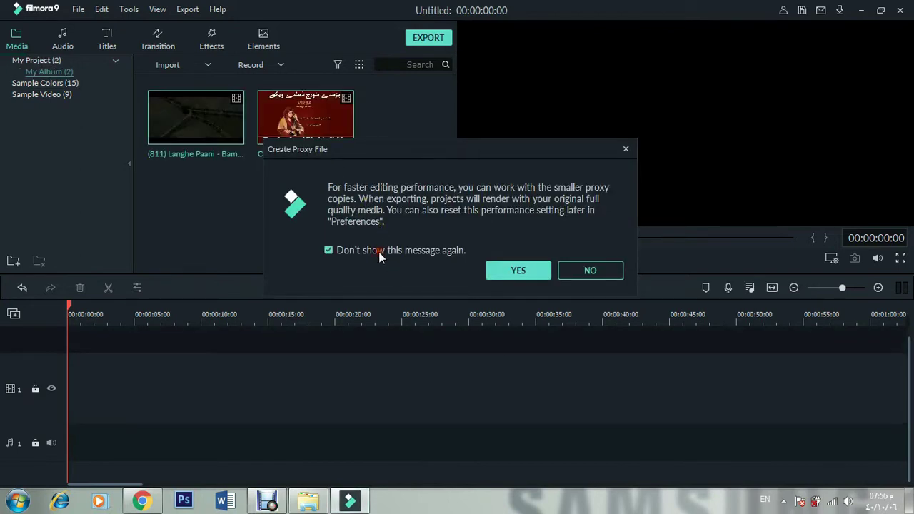
{"action": "left_click", "coordinate": [514, 275]}
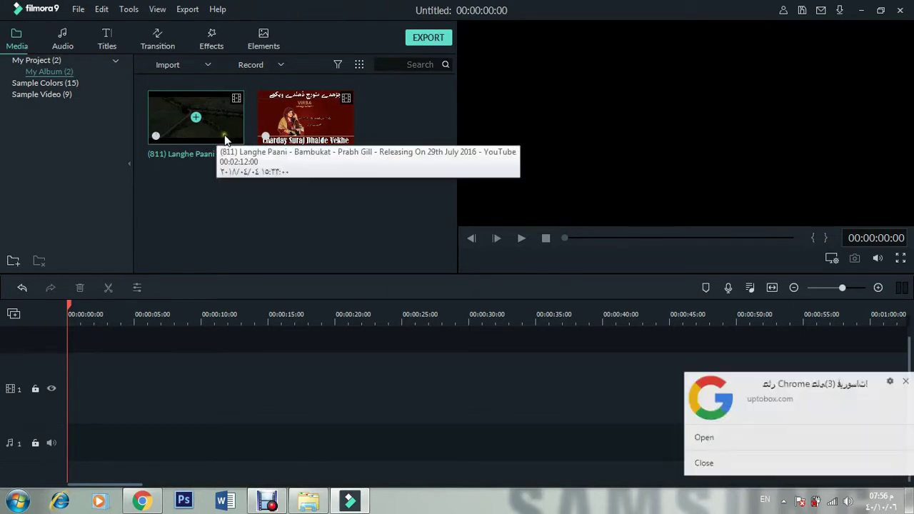
Dismiss the Chrome notification covering the timeline.
{"action": "left_click", "coordinate": [897, 381]}
{"action": "left_click", "coordinate": [898, 381]}
{"action": "left_click", "coordinate": [897, 381]}
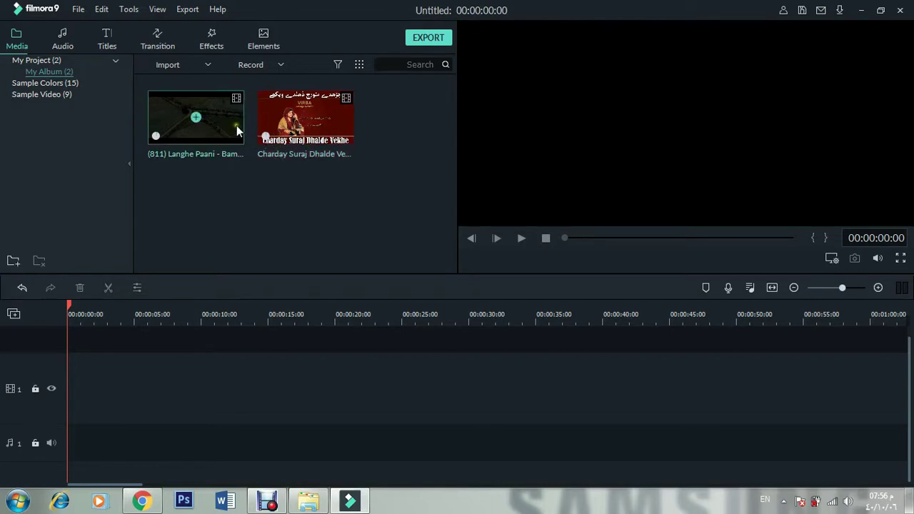
Place the Charday Suraj Dhalde Vekhe clip at the start of video track 1, matching the project settings to the media.
{"action": "left_click", "coordinate": [278, 123]}
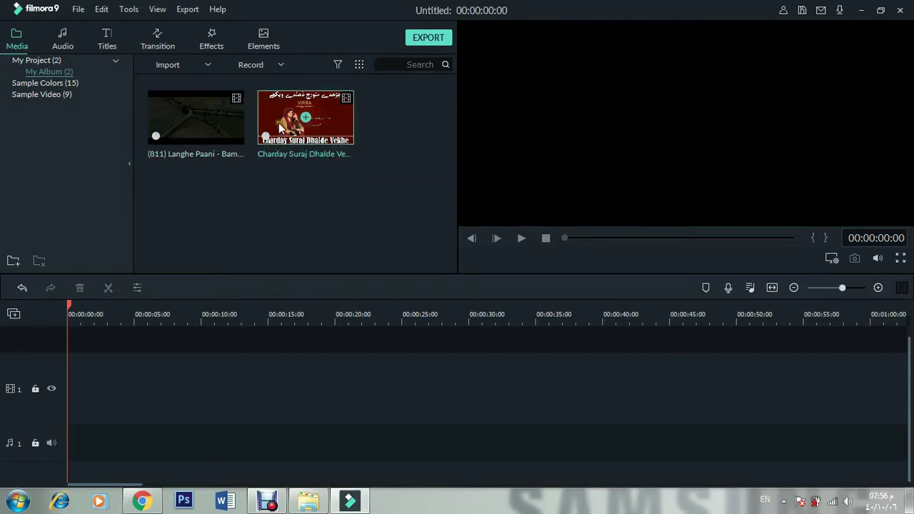
{"action": "left_click_drag", "start_coordinate": [279, 123], "coordinate": [70, 376]}
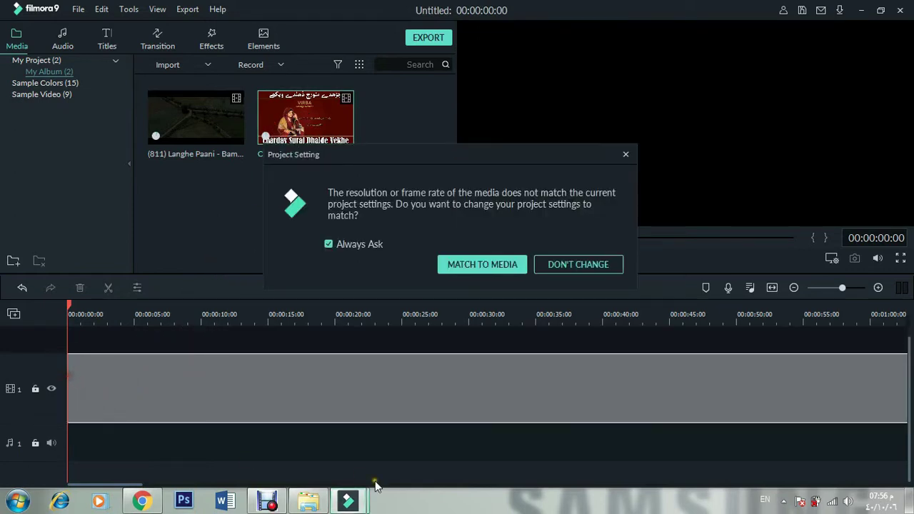
{"action": "left_click", "coordinate": [497, 270]}
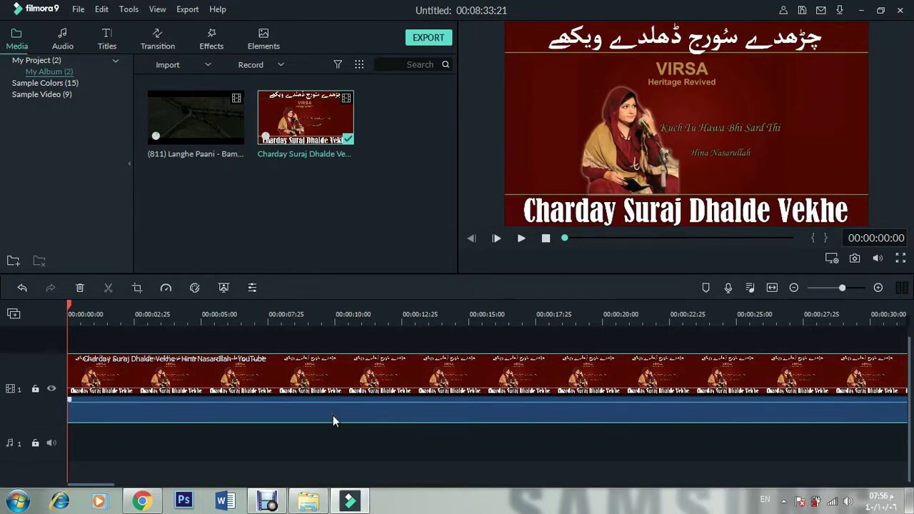
Detach the audio from the Charday Suraj Dhalde Vekhe clip and delete its video part from the timeline.
{"action": "right_click", "coordinate": [409, 406]}
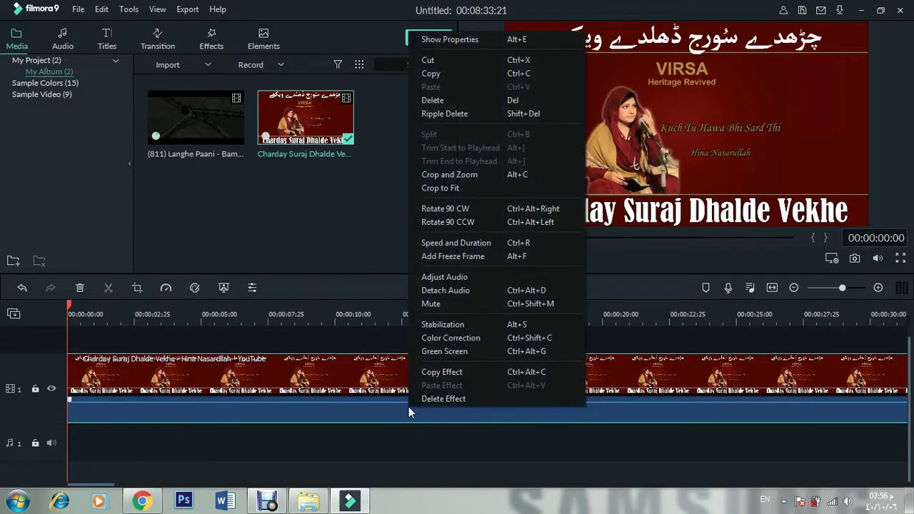
{"action": "left_click", "coordinate": [460, 291]}
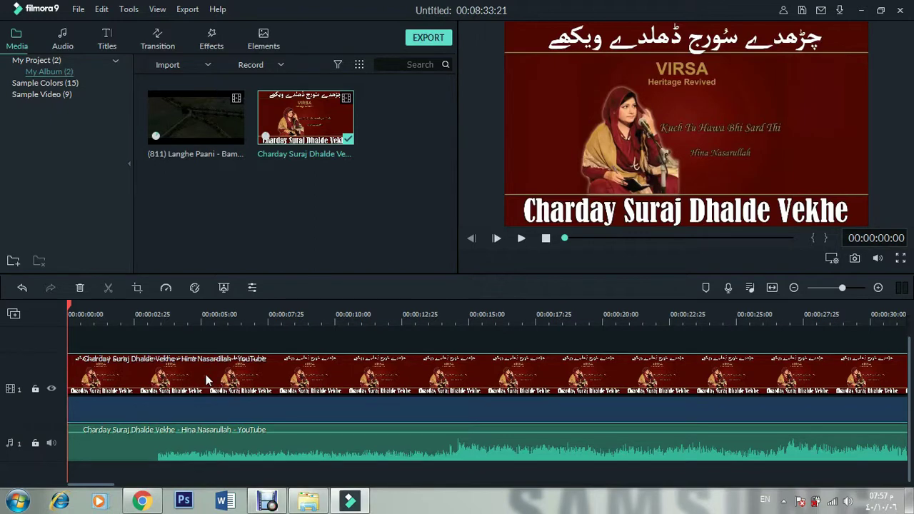
{"action": "key", "text": "Delete"}
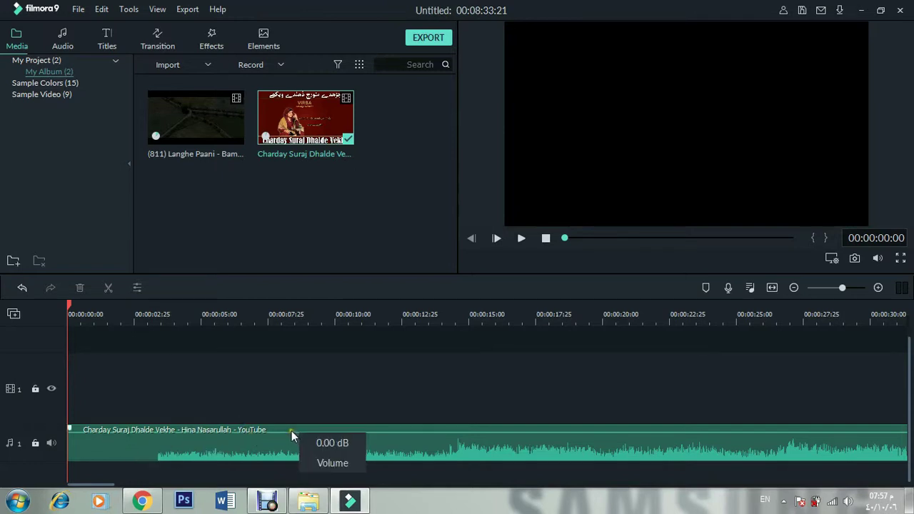
Place the Langhe Paani clip at the start of video track 1, matching the project settings to the media.
{"action": "left_click", "coordinate": [204, 169]}
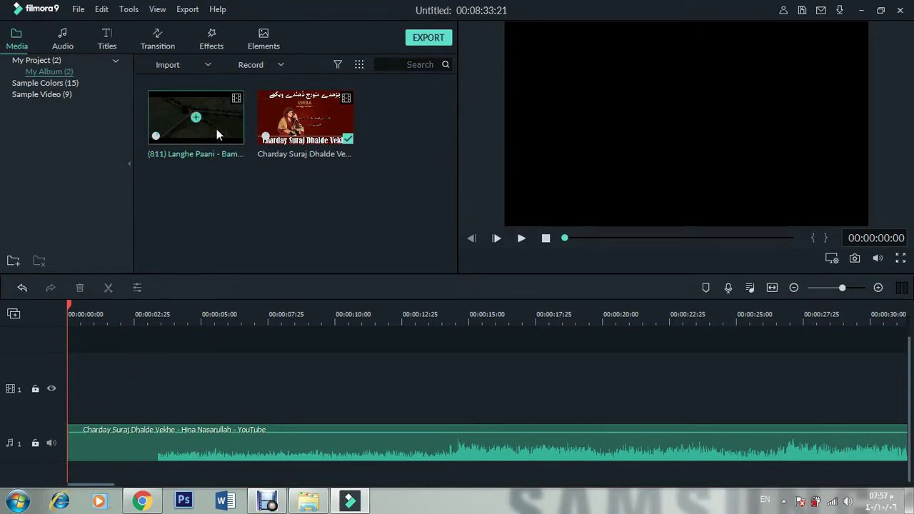
{"action": "left_click_drag", "start_coordinate": [218, 134], "coordinate": [69, 384]}
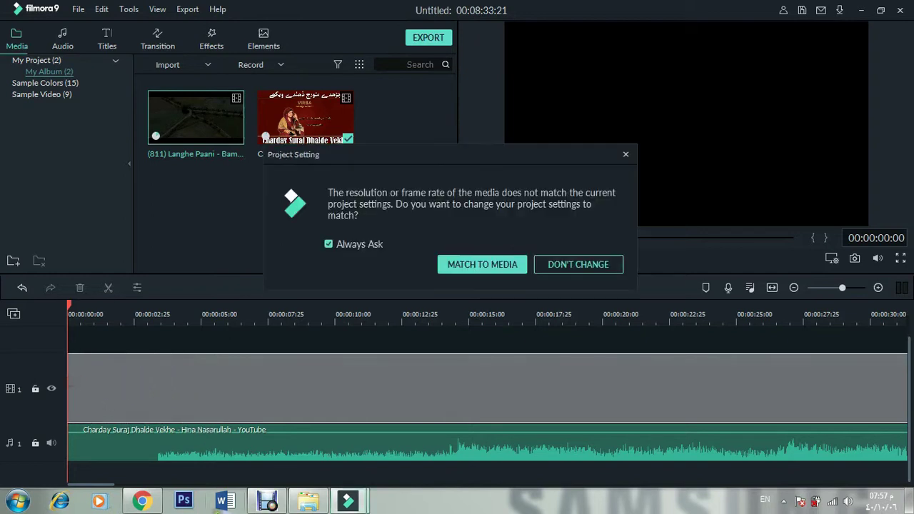
{"action": "left_click", "coordinate": [503, 264]}
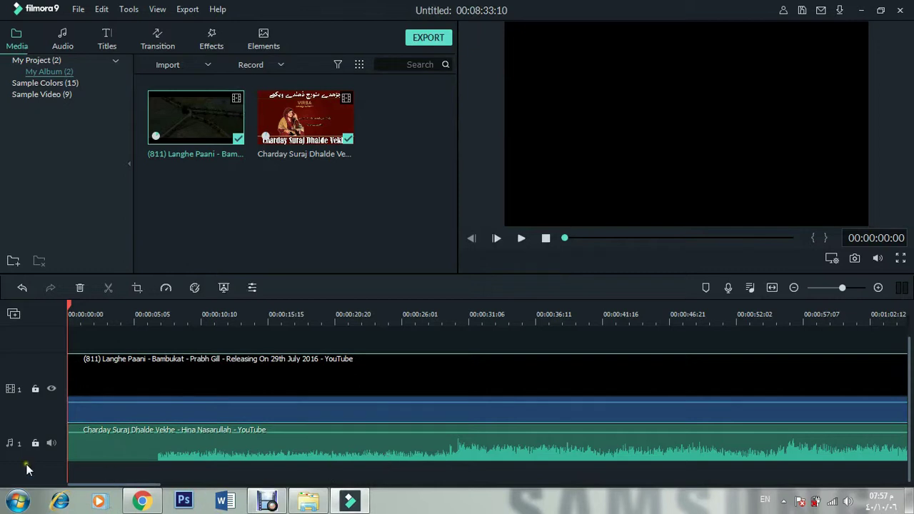
Add a second audio track and move the Charday Suraj Dhalde Vekhe audio onto it.
{"action": "left_click", "coordinate": [10, 444]}
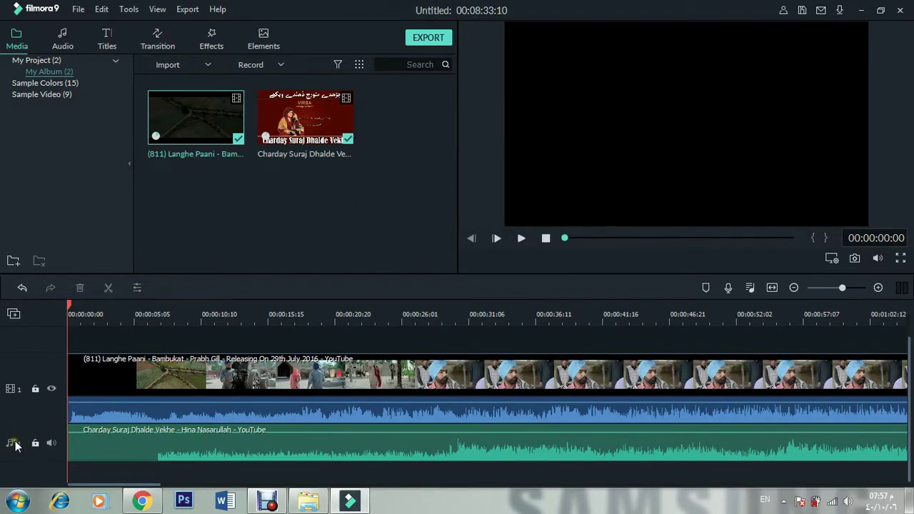
{"action": "right_click", "coordinate": [46, 437]}
{"action": "mouse_move", "coordinate": [99, 414]}
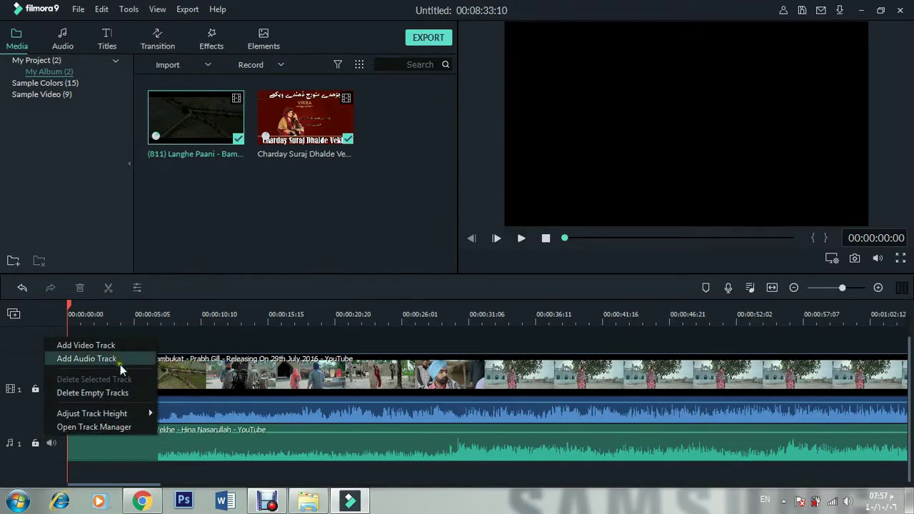
{"action": "left_click", "coordinate": [81, 362]}
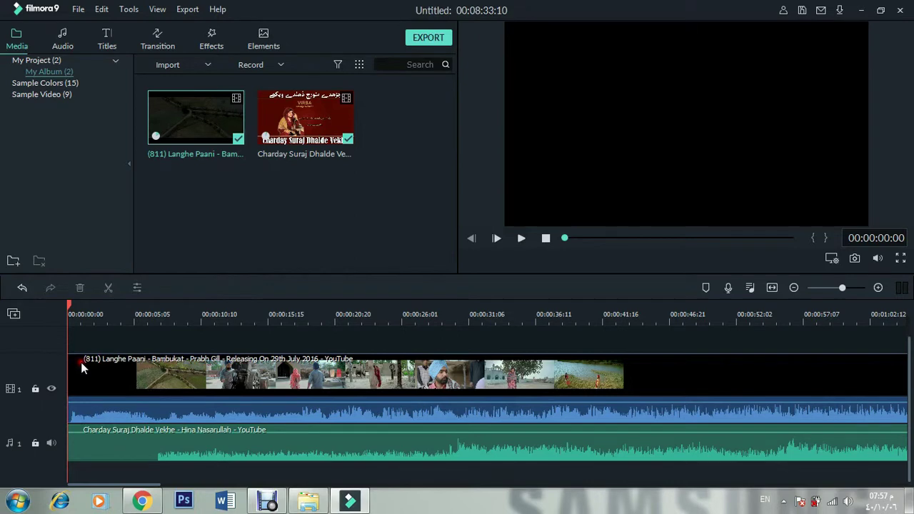
{"action": "left_click", "coordinate": [197, 438]}
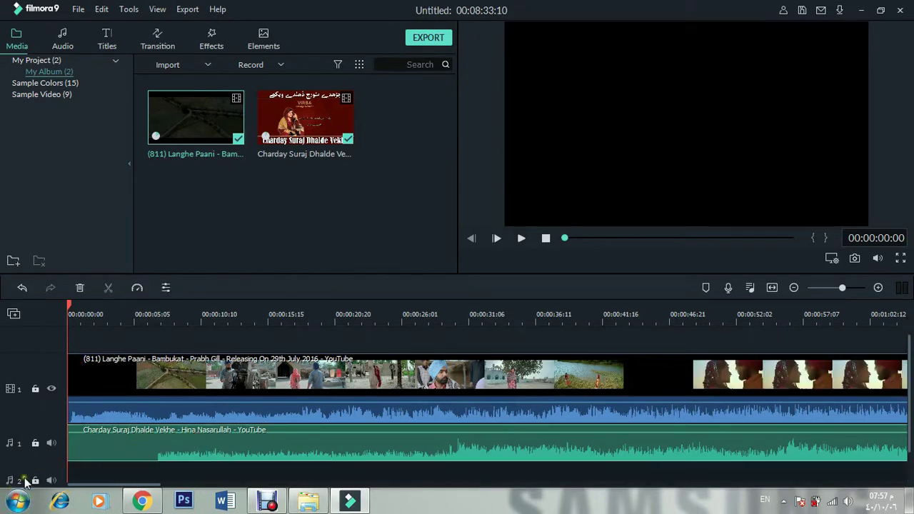
{"action": "scroll", "coordinate": [24, 481], "scroll_direction": "down", "scroll_amount": 1}
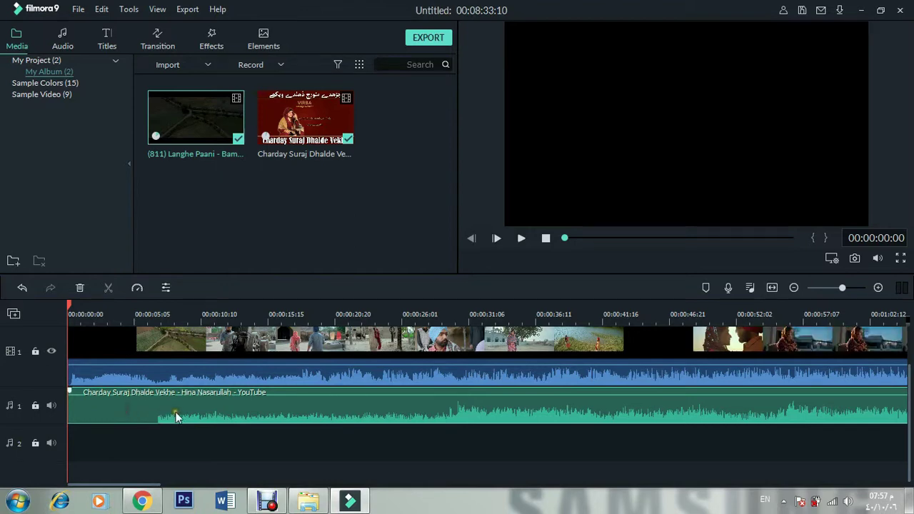
{"action": "left_click_drag", "start_coordinate": [206, 402], "coordinate": [199, 445]}
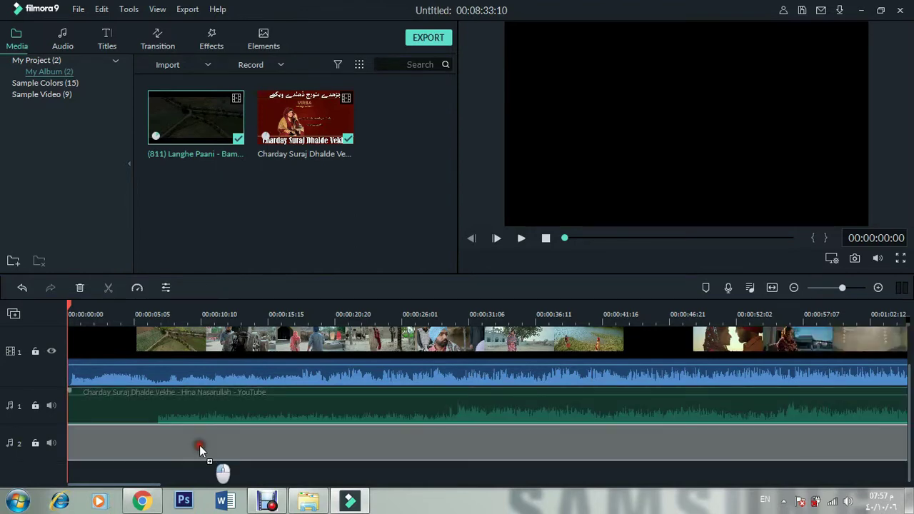
Detach the audio from the Langhe Paani video clip and delete that detached audio from audio track 1.
{"action": "mouse_move", "coordinate": [267, 500]}
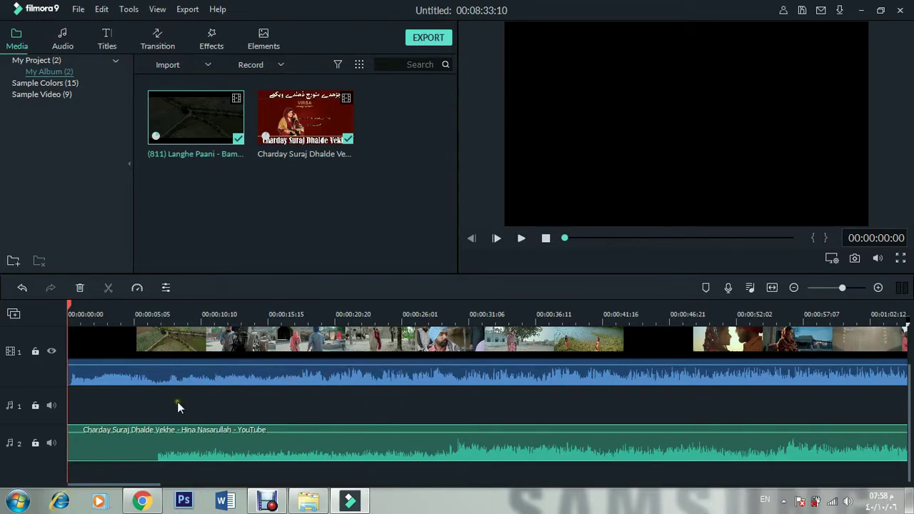
{"action": "left_click", "coordinate": [248, 370]}
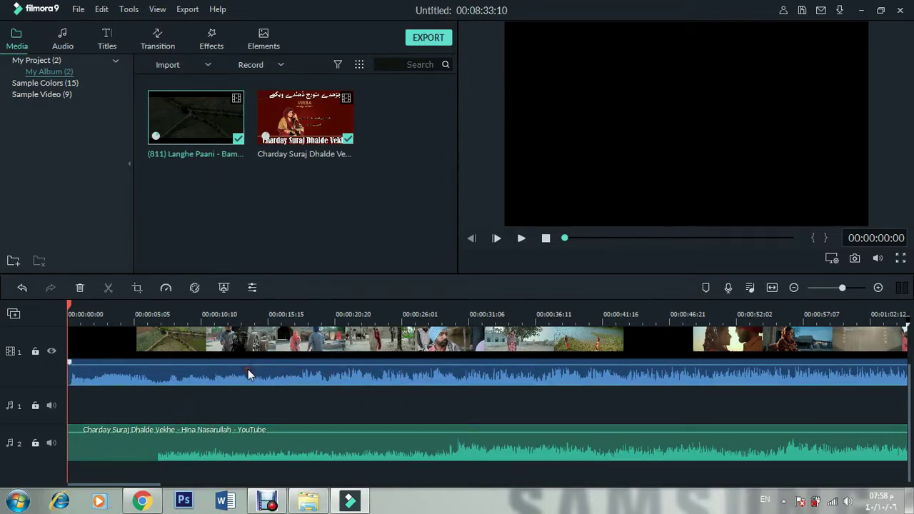
{"action": "right_click", "coordinate": [276, 375]}
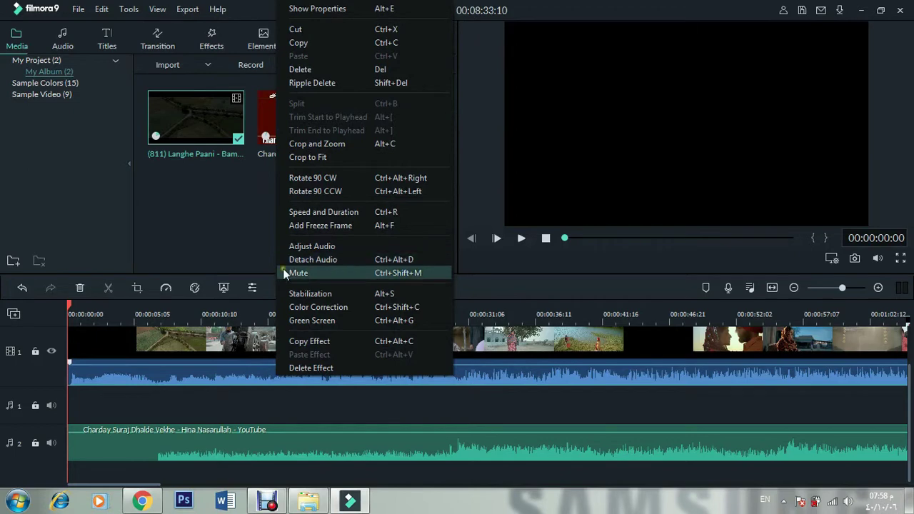
{"action": "left_click", "coordinate": [312, 262]}
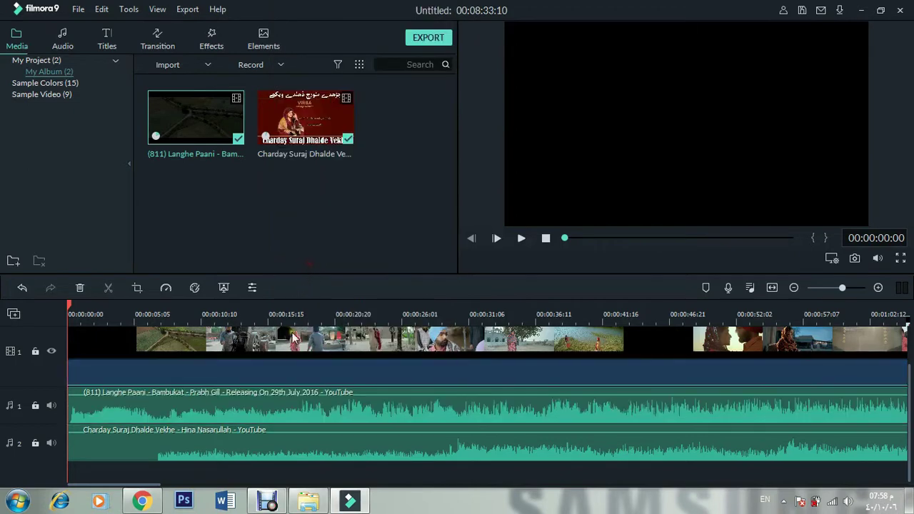
{"action": "right_click", "coordinate": [270, 400]}
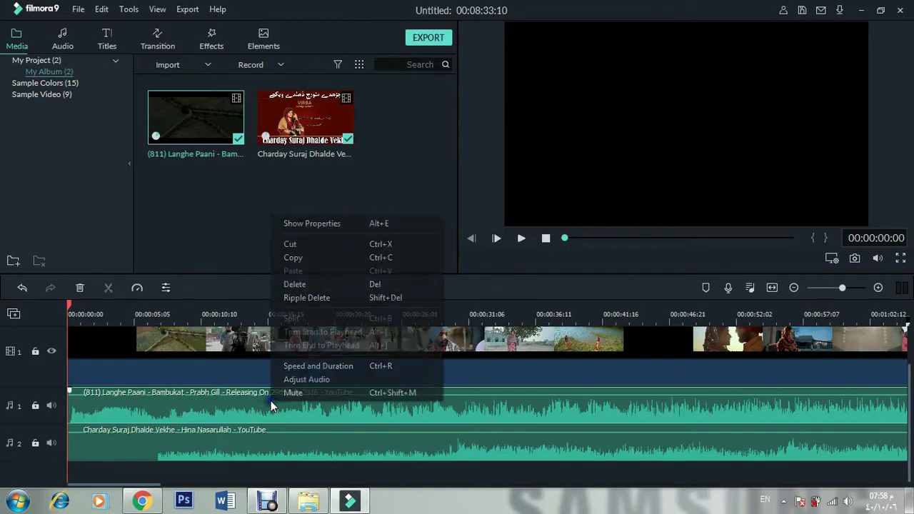
{"action": "left_click", "coordinate": [296, 286]}
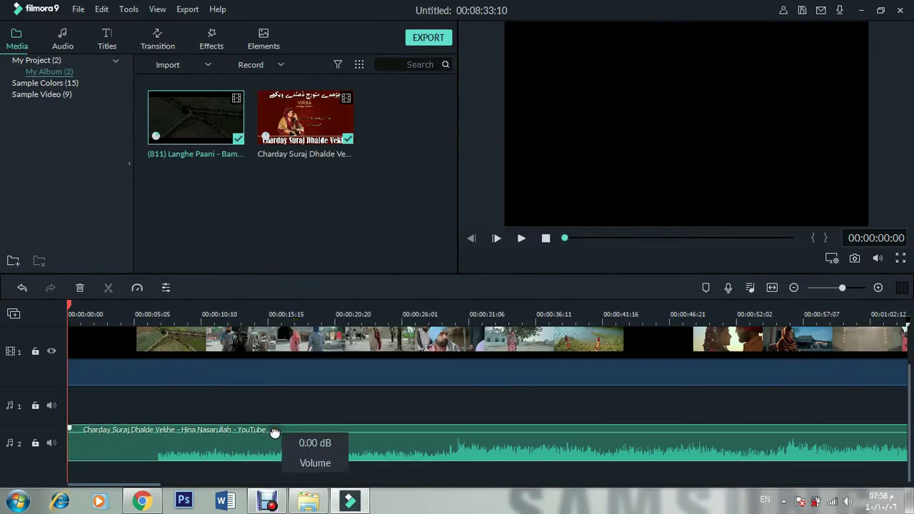
Move the Charday Suraj Dhalde Vekhe audio back to audio track 1 and delete the empty tracks.
{"action": "left_click_drag", "start_coordinate": [214, 450], "coordinate": [208, 413]}
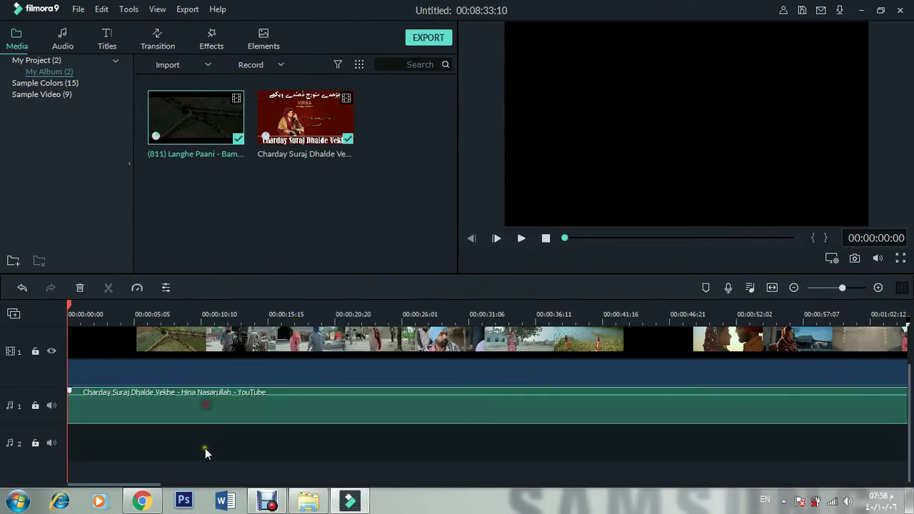
{"action": "right_click", "coordinate": [11, 436]}
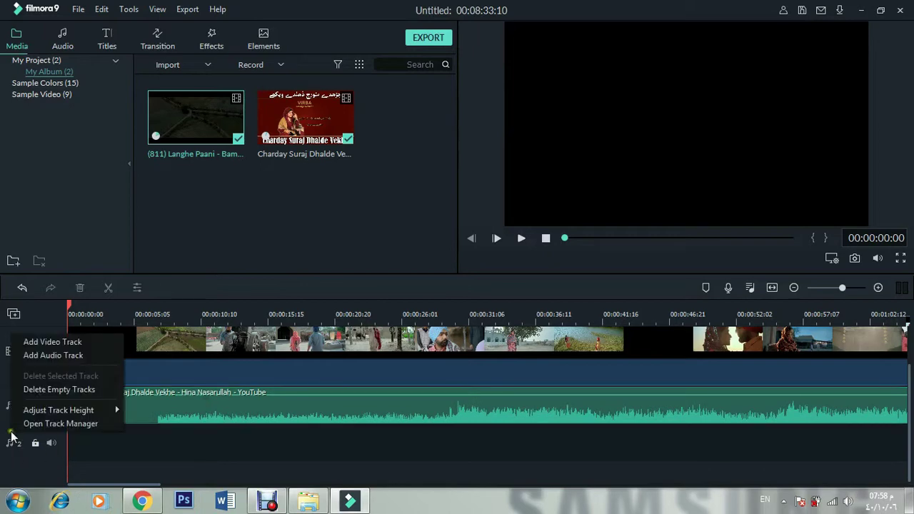
{"action": "left_click", "coordinate": [24, 392]}
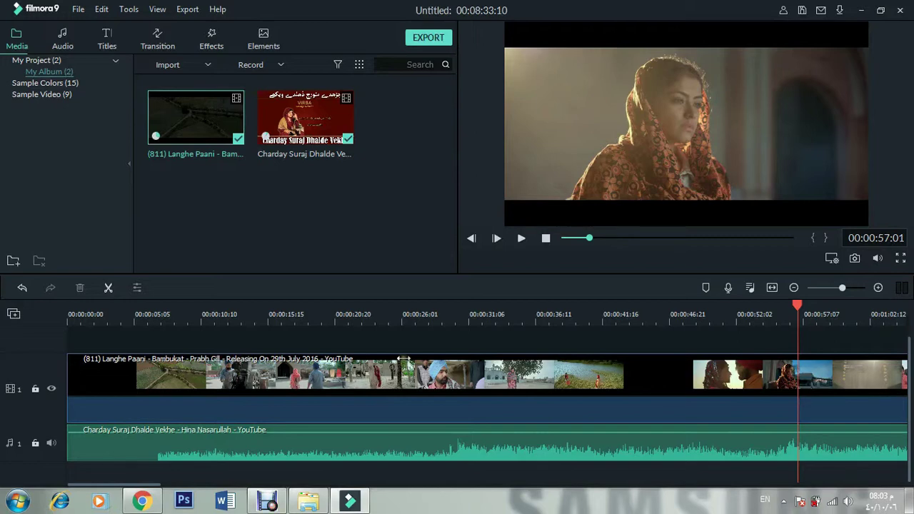
Export the timeline to the computer as an MP4 named My Video, saved in D:/my dacuments/youtube.
{"action": "left_click", "coordinate": [189, 9]}
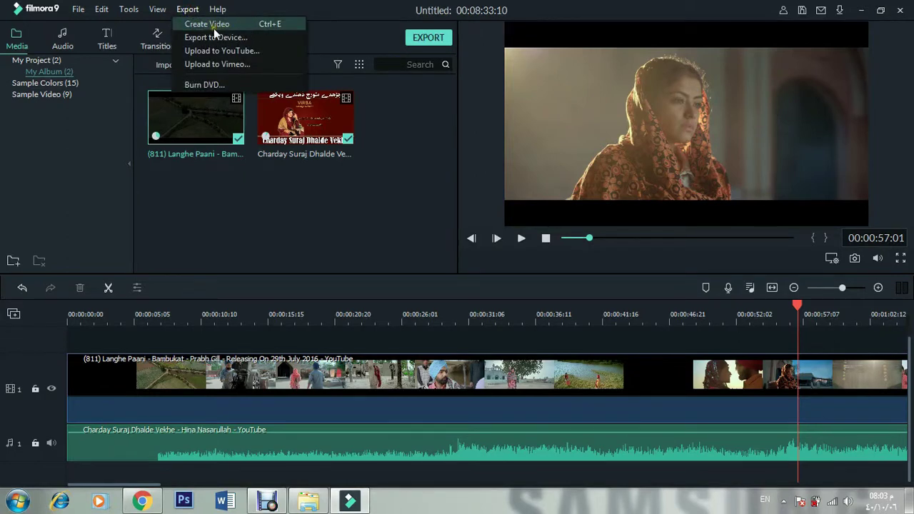
{"action": "left_click", "coordinate": [214, 26]}
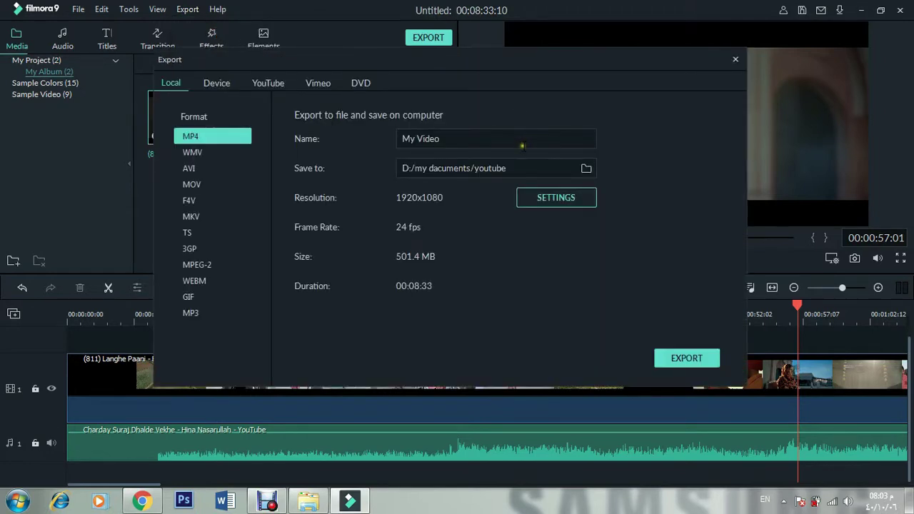
{"action": "left_click", "coordinate": [592, 169]}
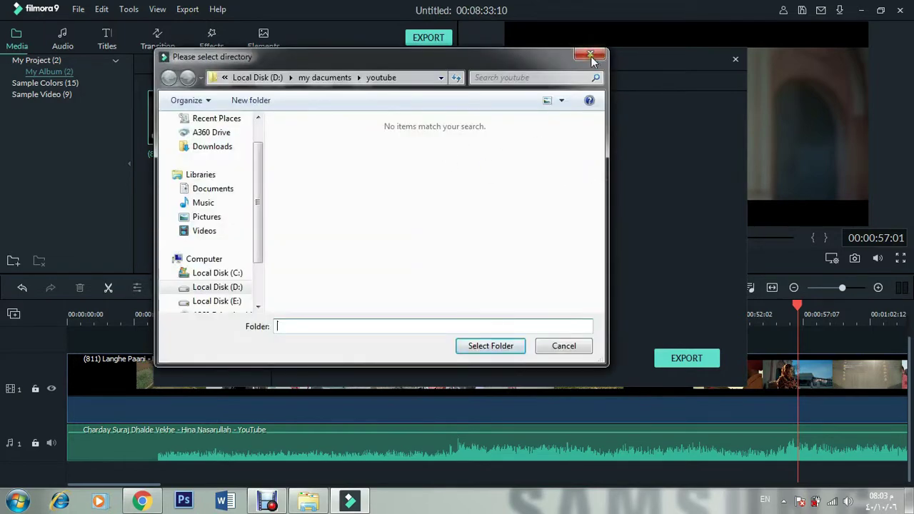
{"action": "left_click", "coordinate": [590, 56]}
{"action": "double_click", "coordinate": [455, 135]}
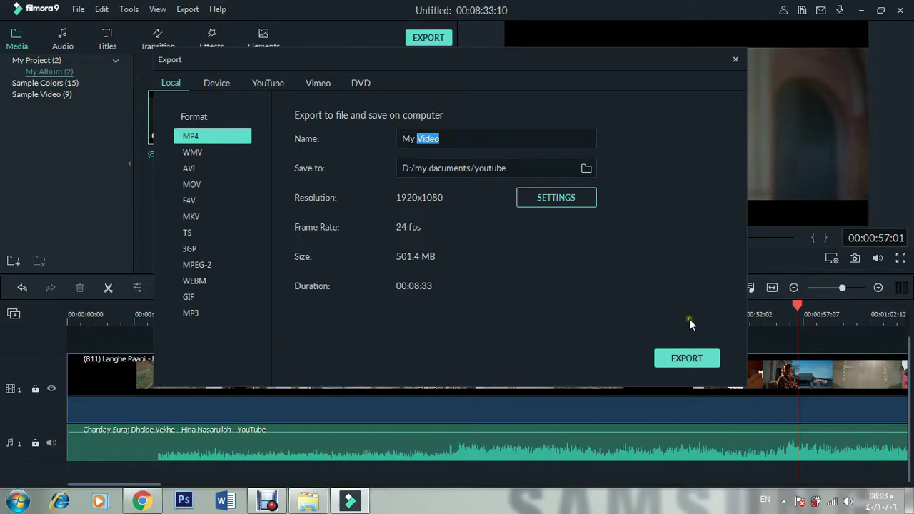
{"action": "left_click", "coordinate": [691, 360]}
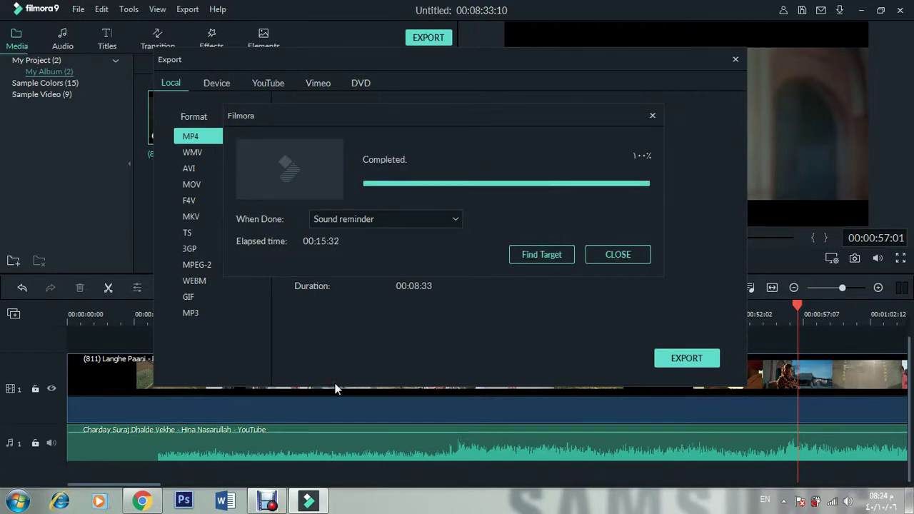
Close the finished export windows and try to exit the editor without saving the project changes.
{"action": "left_click", "coordinate": [641, 260]}
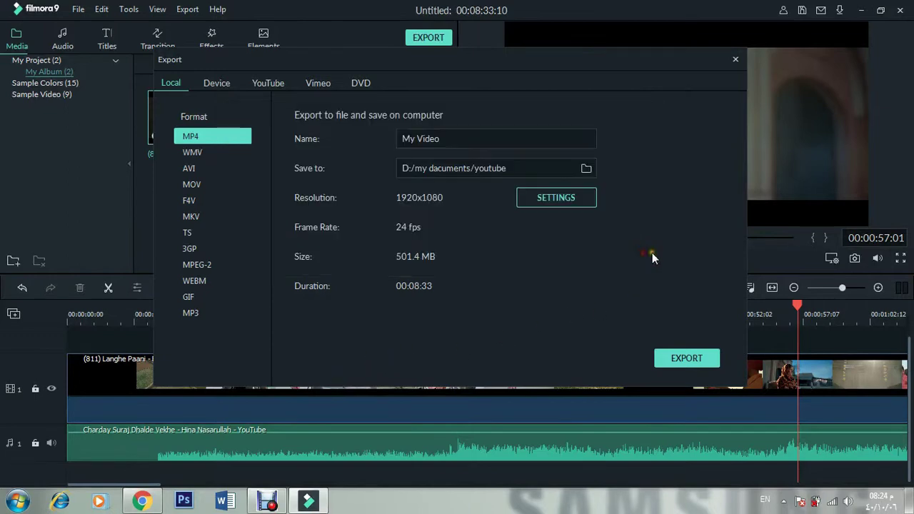
{"action": "left_click", "coordinate": [737, 60]}
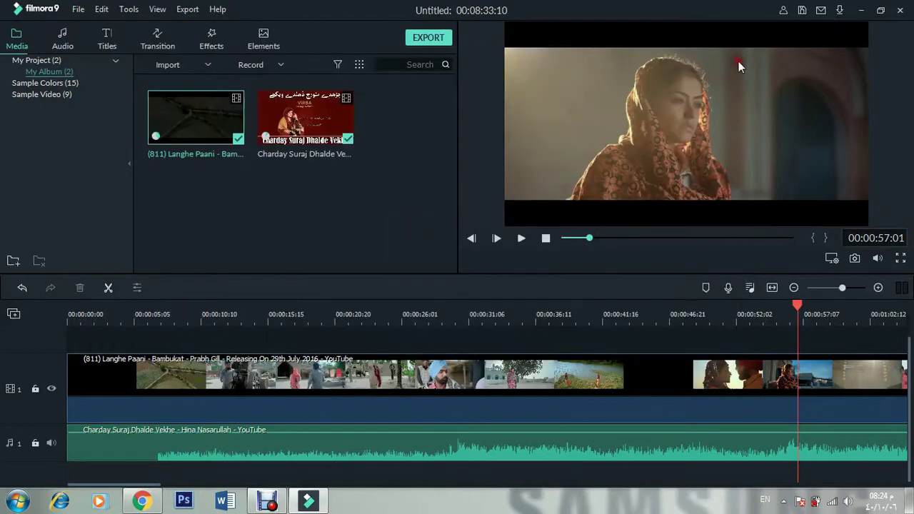
{"action": "left_click", "coordinate": [902, 14]}
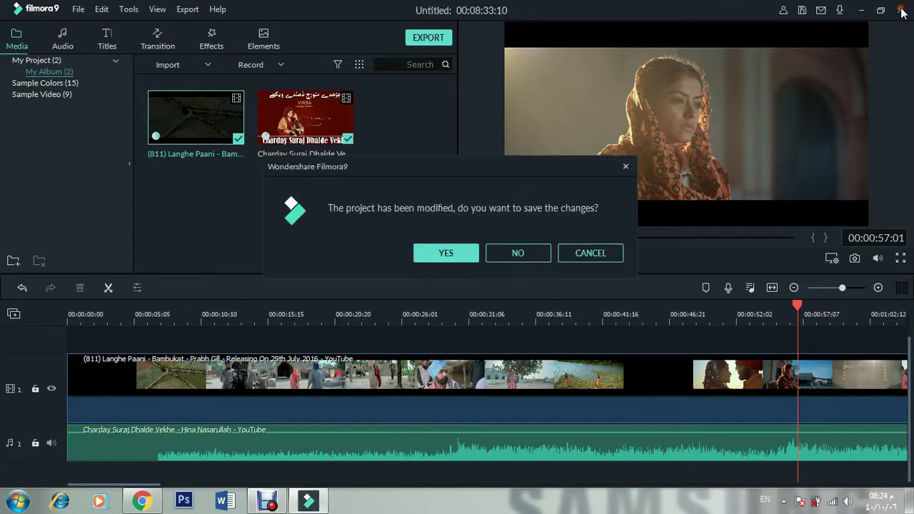
{"action": "left_click", "coordinate": [533, 255]}
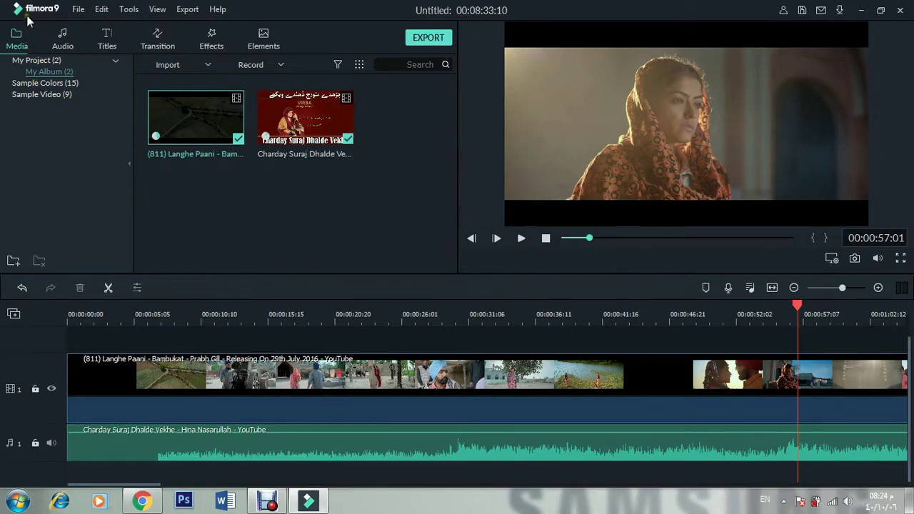
Switch to Windows Explorer, browse to the my dacuments\youtube folder on Local Disk (D:) and select the exported My Video file.
{"action": "left_click", "coordinate": [17, 501]}
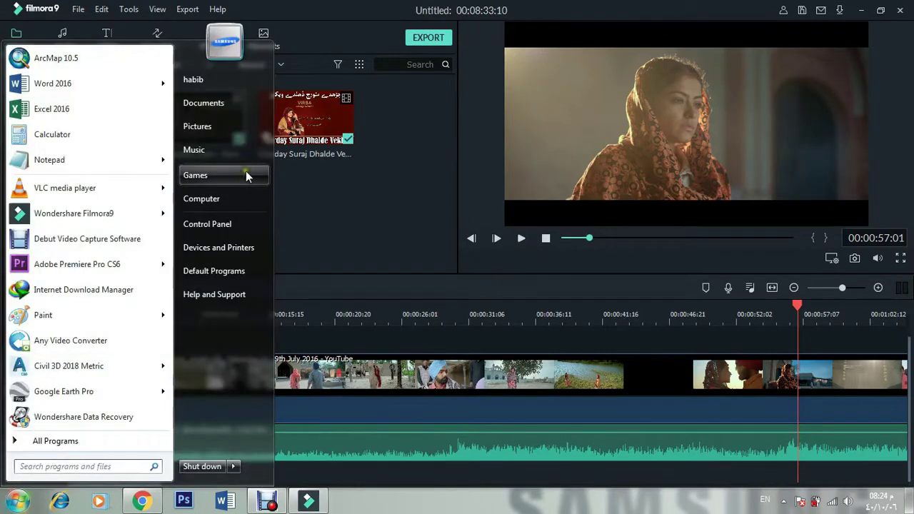
{"action": "left_click", "coordinate": [214, 200]}
{"action": "double_click", "coordinate": [359, 108]}
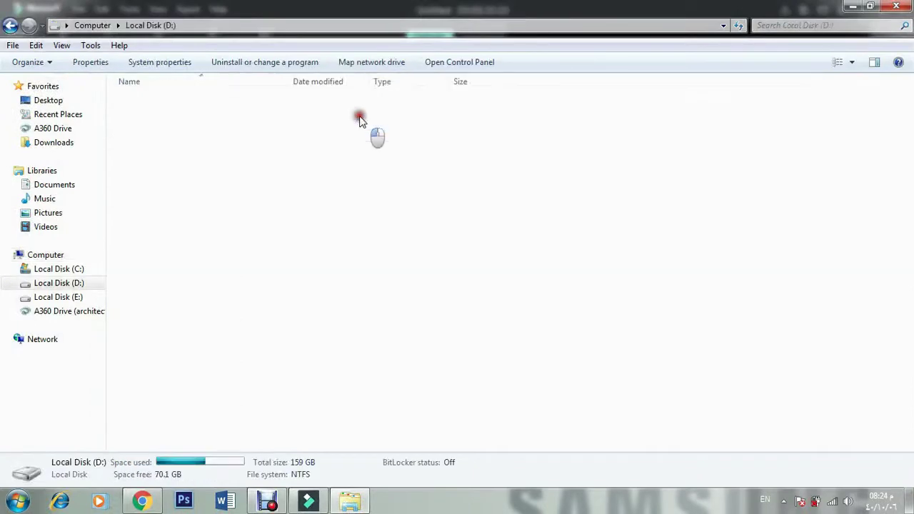
{"action": "double_click", "coordinate": [153, 241]}
{"action": "double_click", "coordinate": [295, 227]}
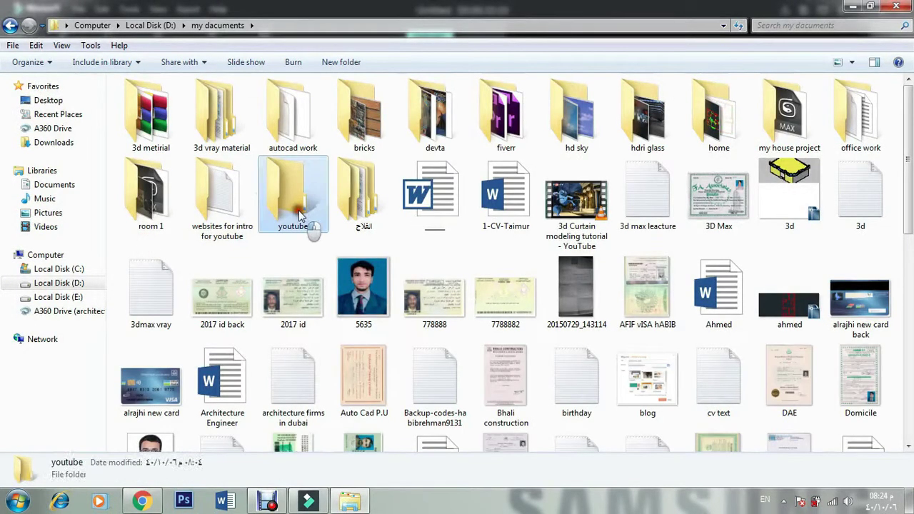
{"action": "left_click", "coordinate": [297, 142]}
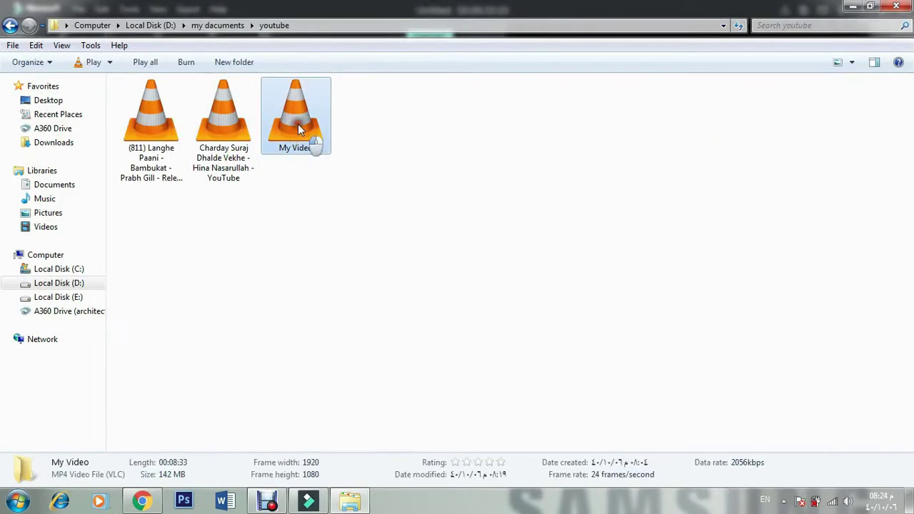